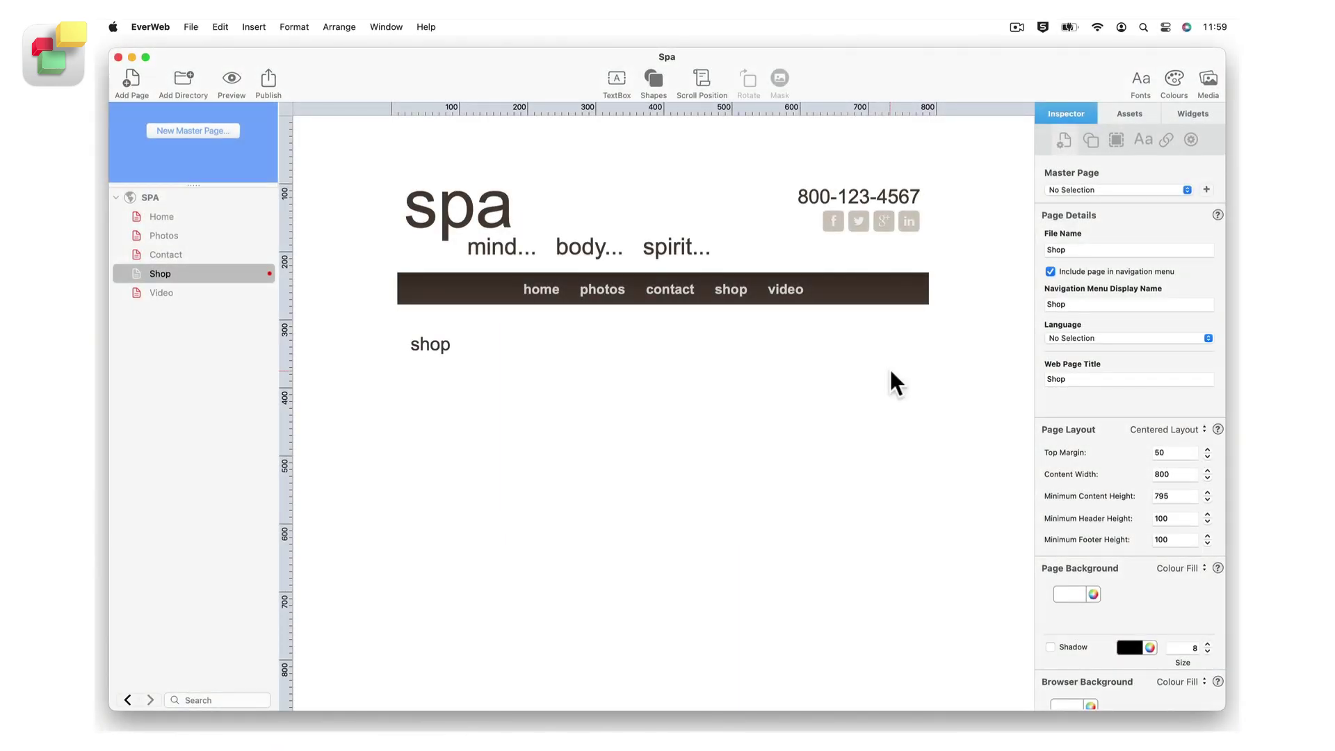
- Drag a Stripe Payment widget from the Widgets library onto the Shop page below the heading
{"action": "left_click", "coordinate": [1183, 114]}
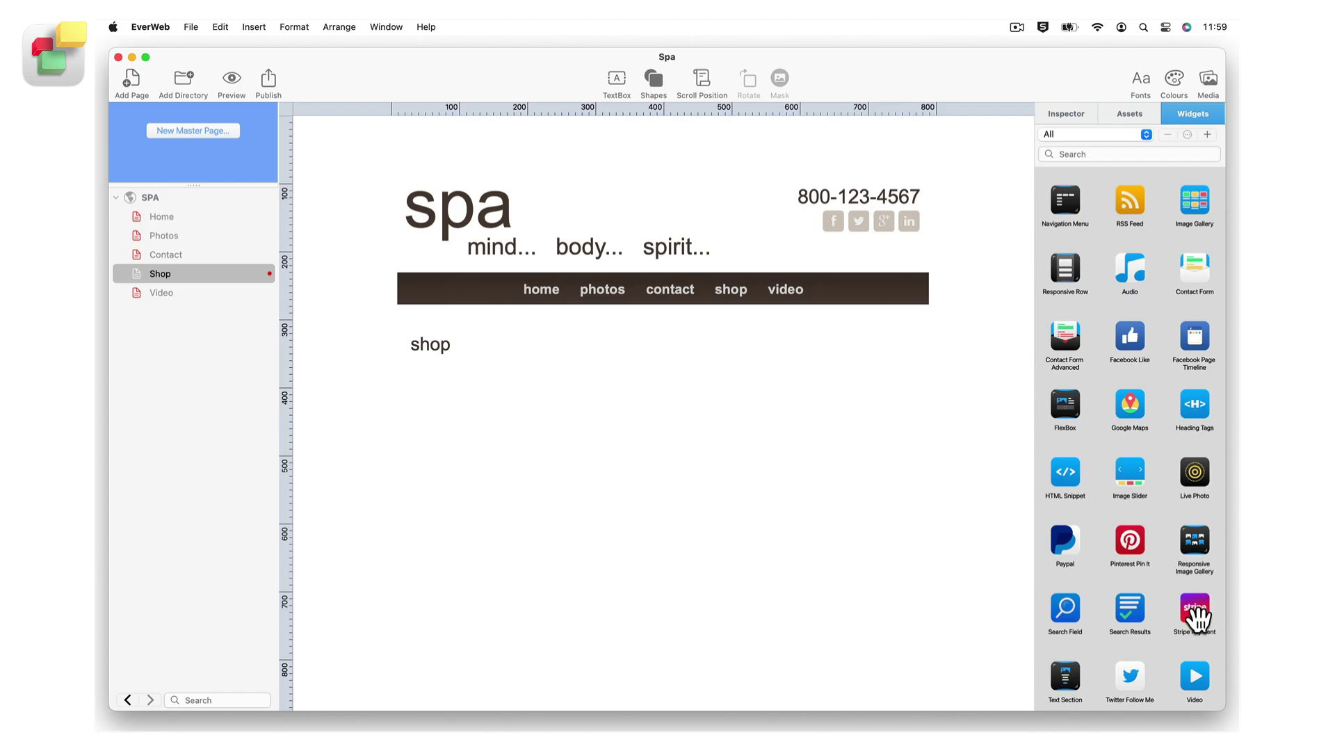
{"action": "left_click_drag", "start_coordinate": [1195, 616], "coordinate": [641, 427]}
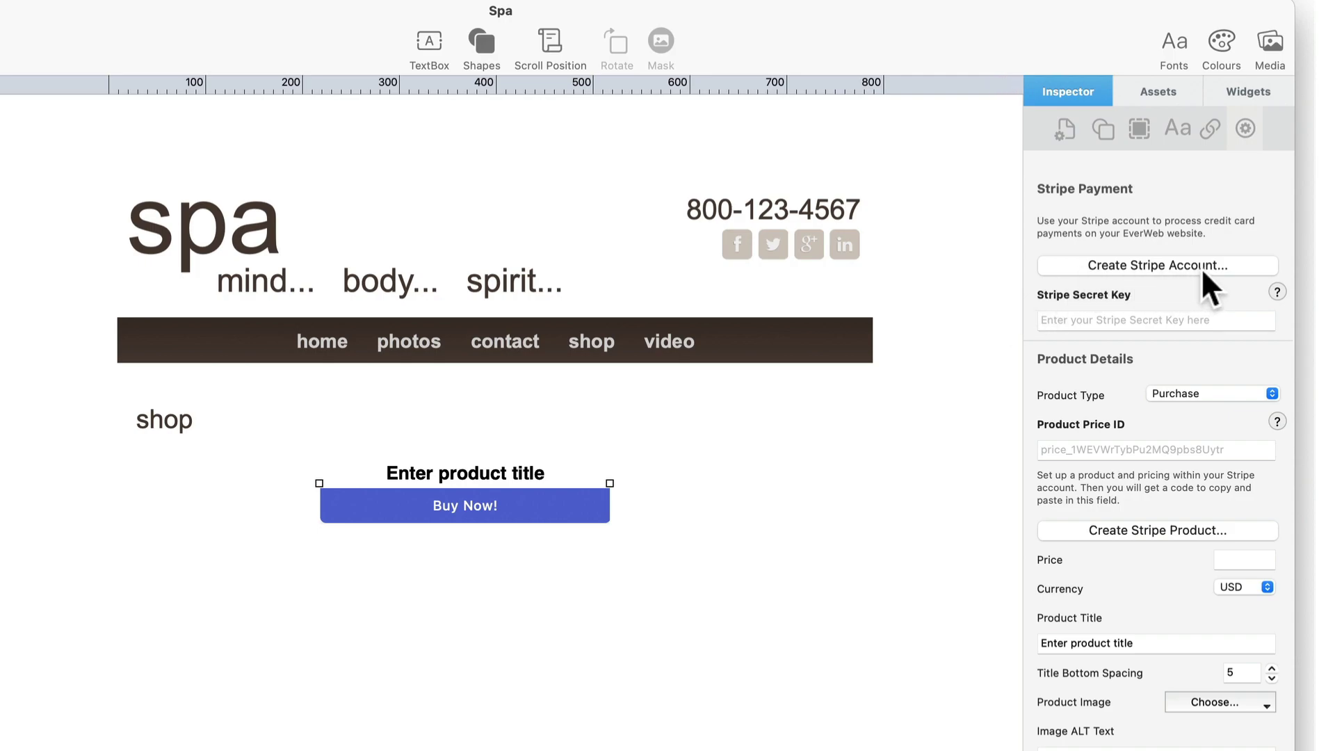
{"action": "left_click", "coordinate": [1156, 318]}
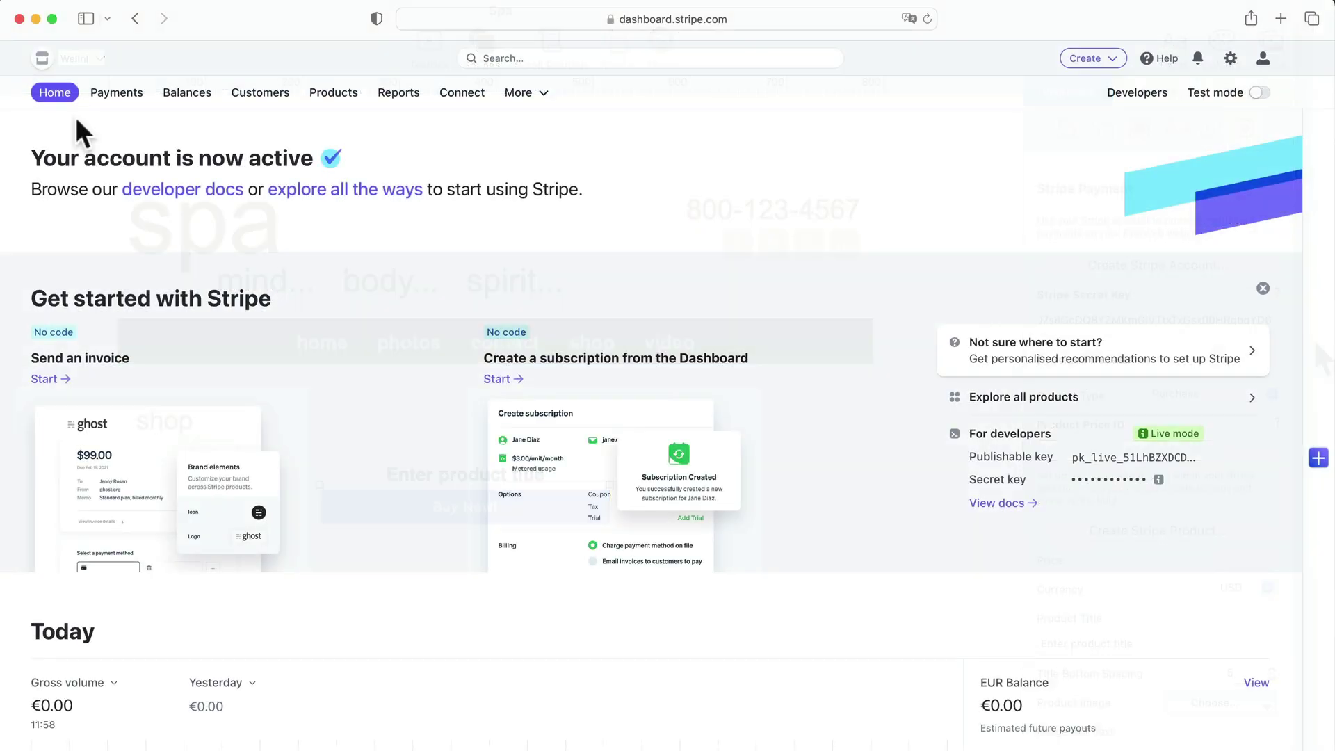
- Show the product list in the Stripe Dashboard
{"action": "left_click", "coordinate": [332, 95]}
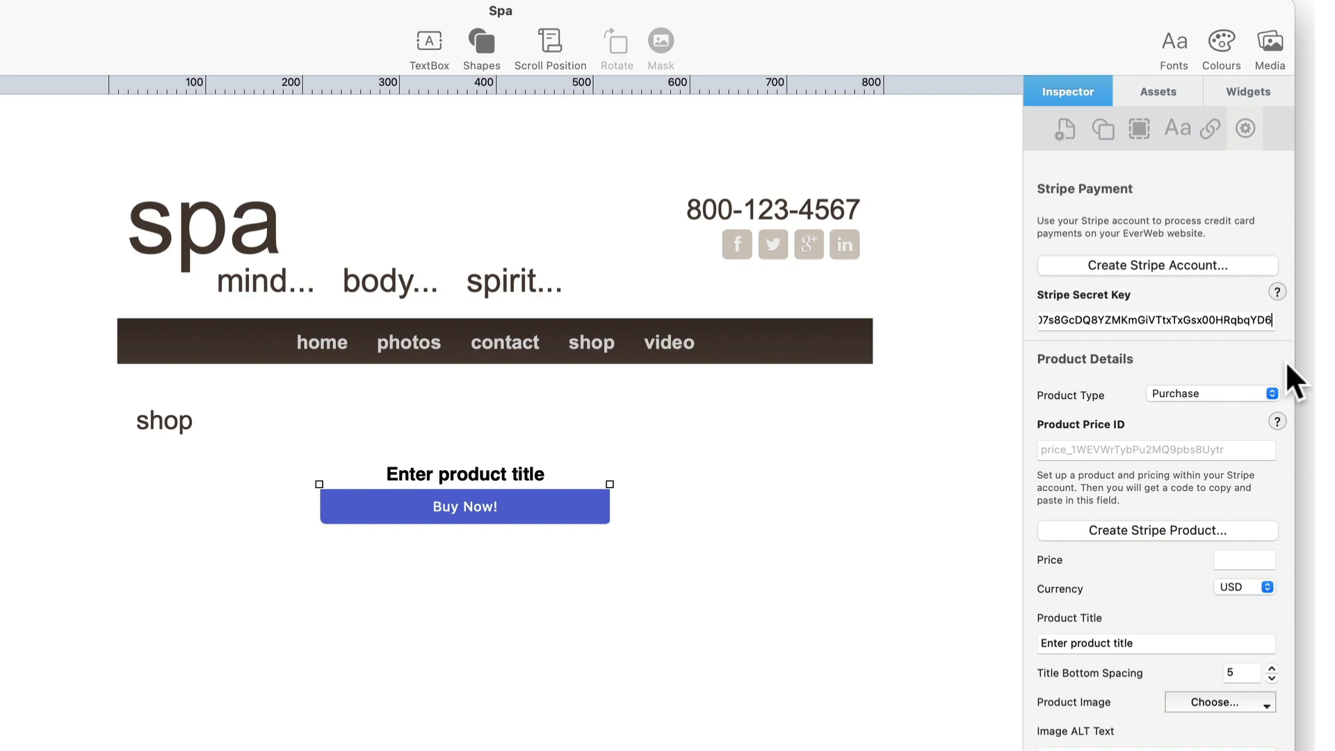
- Set Product Type to Purchase and copy the €70.00 Therapeutic Massage price ID from Stripe
{"action": "left_click", "coordinate": [1272, 392]}
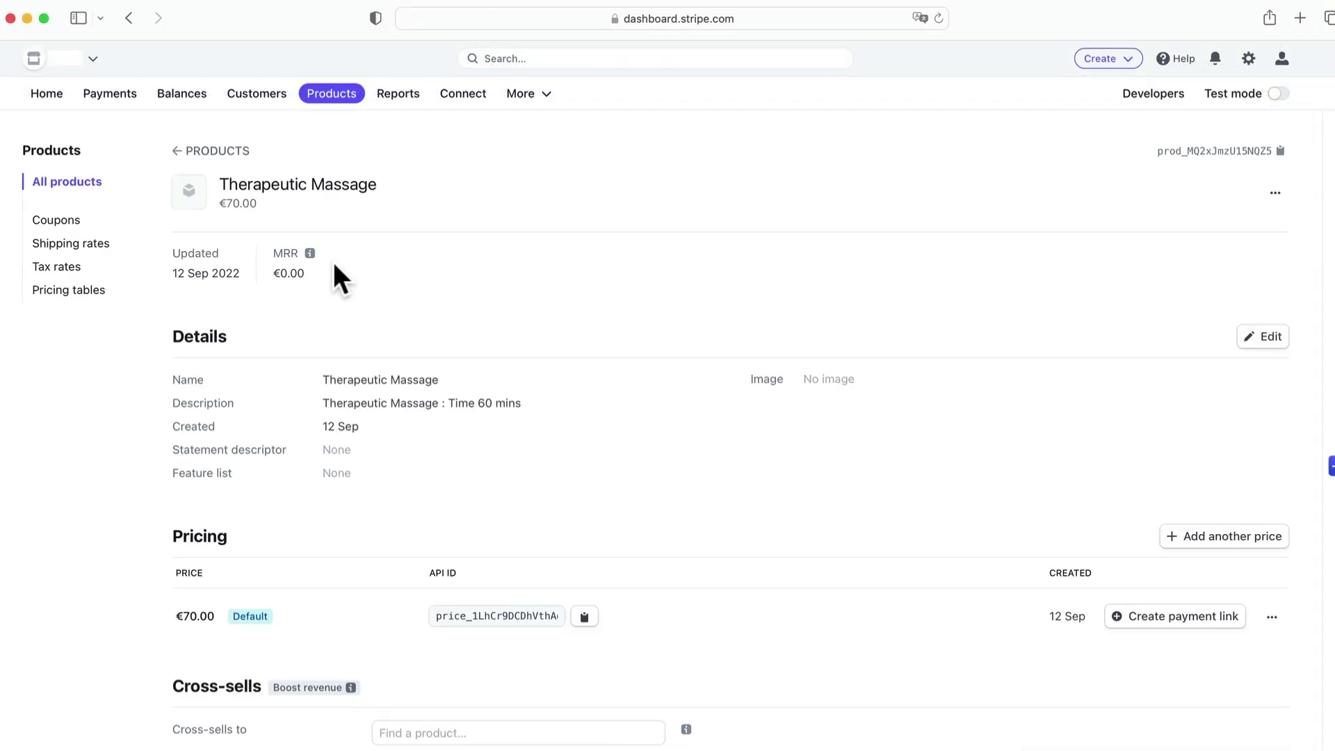
{"action": "left_click", "coordinate": [585, 617]}
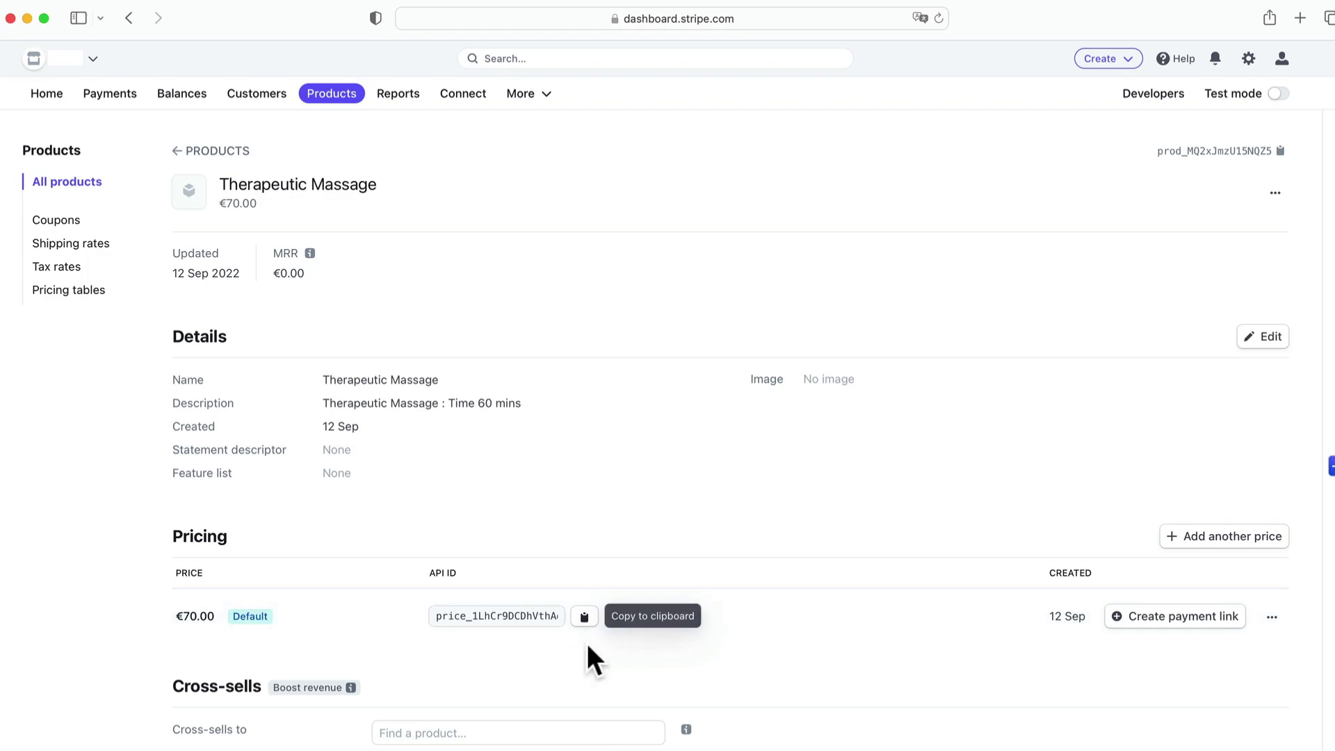
{"action": "key", "text": "super+Tab"}
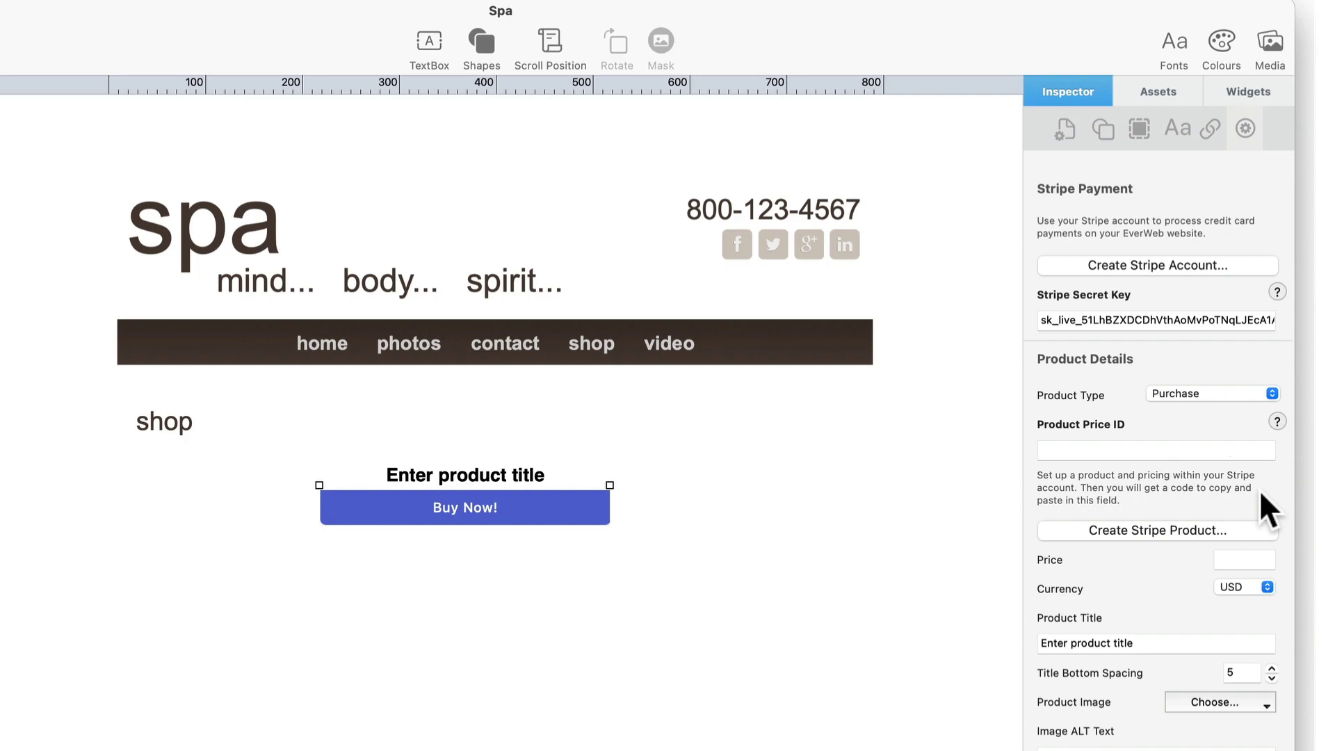
- Paste the copied Product Price ID and set the price to 70 EUR
{"action": "left_click", "coordinate": [1098, 531]}
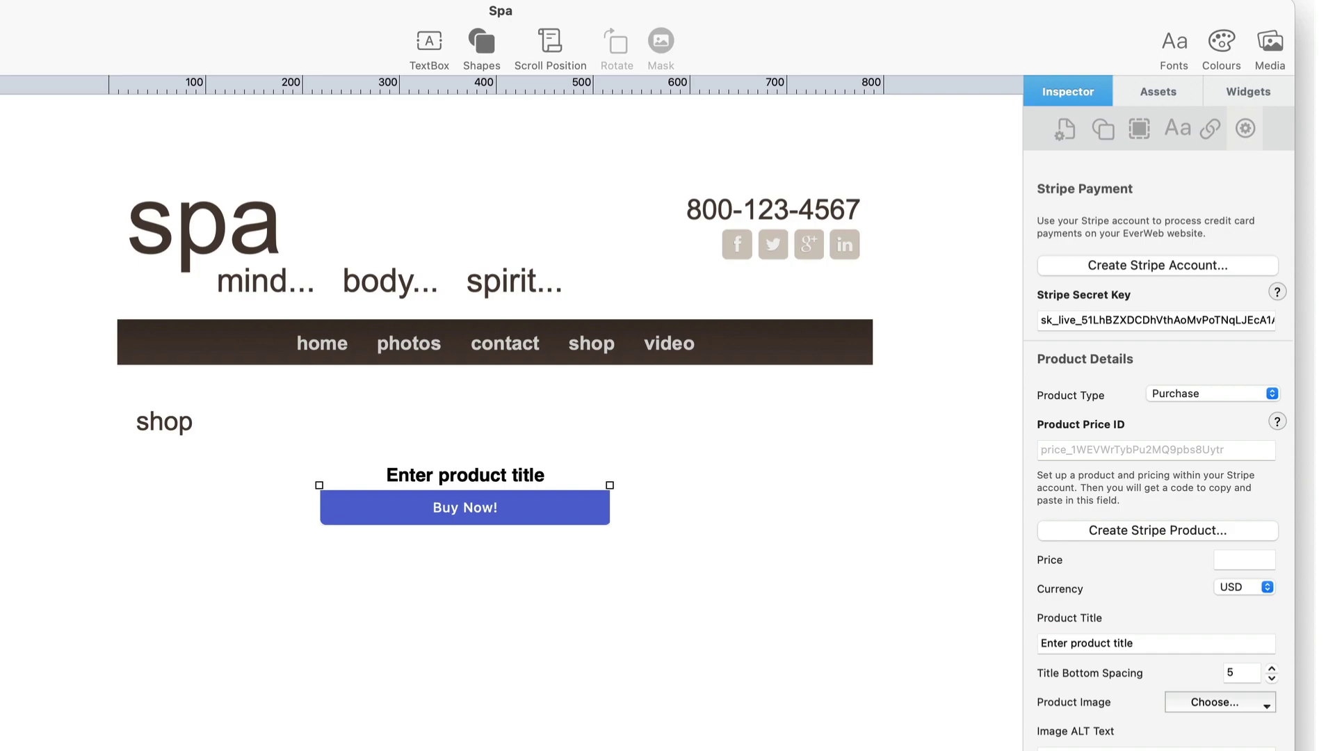
{"action": "key", "text": "super+v"}
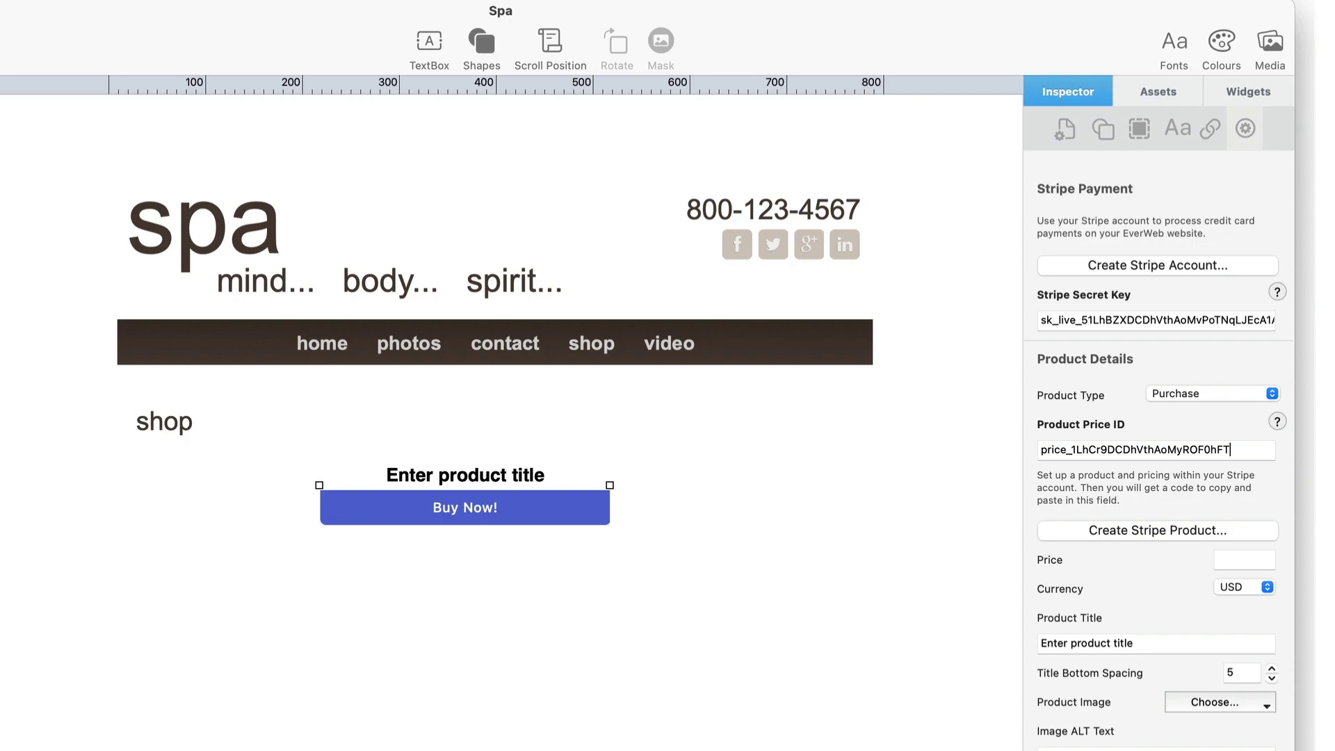
{"action": "left_click", "coordinate": [1231, 559]}
{"action": "type", "text": "70"}
{"action": "left_click", "coordinate": [1267, 587]}
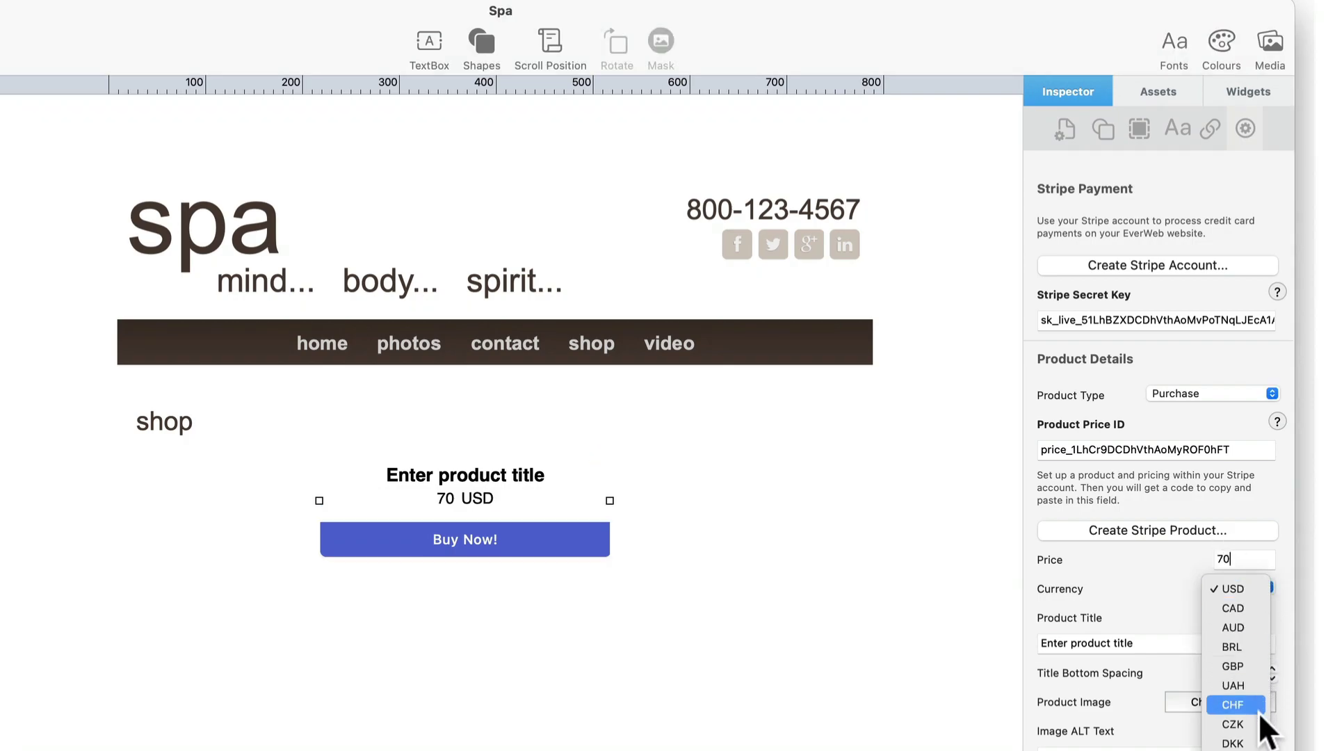
{"action": "left_click", "coordinate": [1245, 741]}
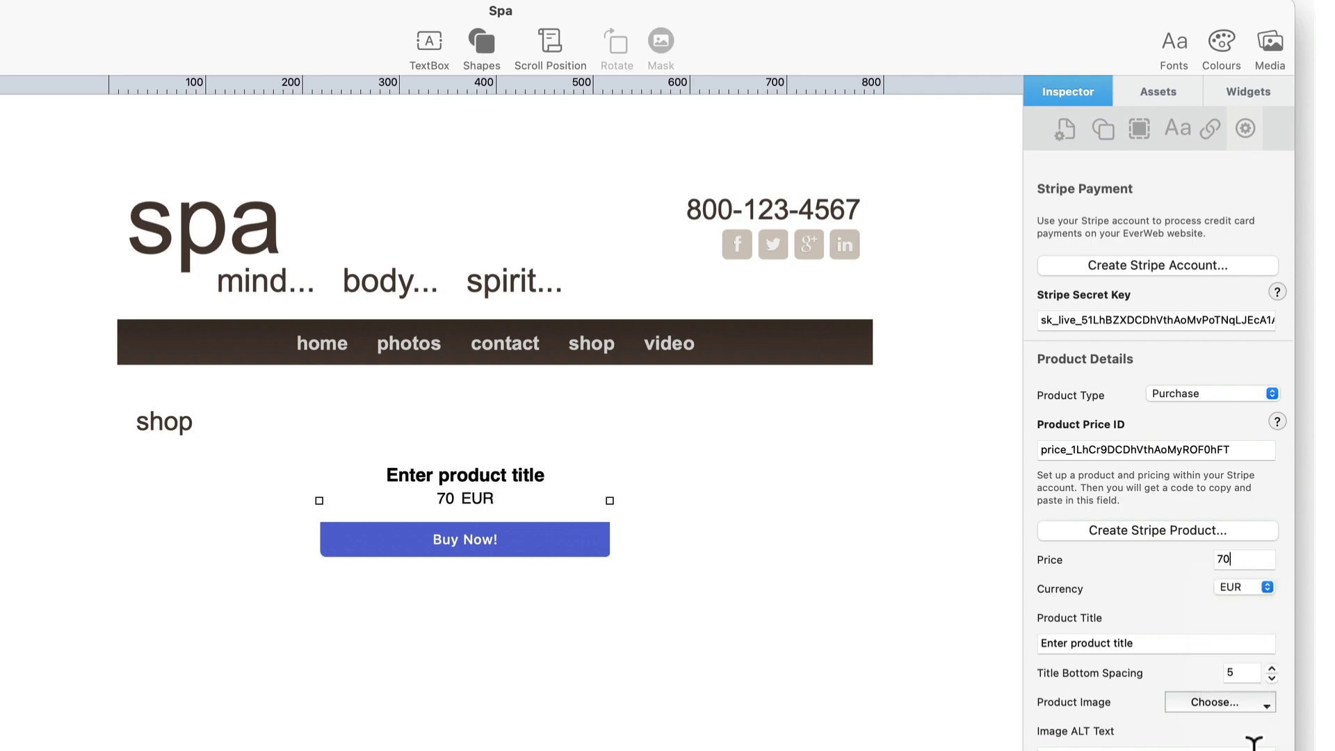
- Change the product title to 'Therapeutic Massage'
{"action": "triple_click", "coordinate": [1147, 643]}
{"action": "type", "text": "Therapeutic Massage"}
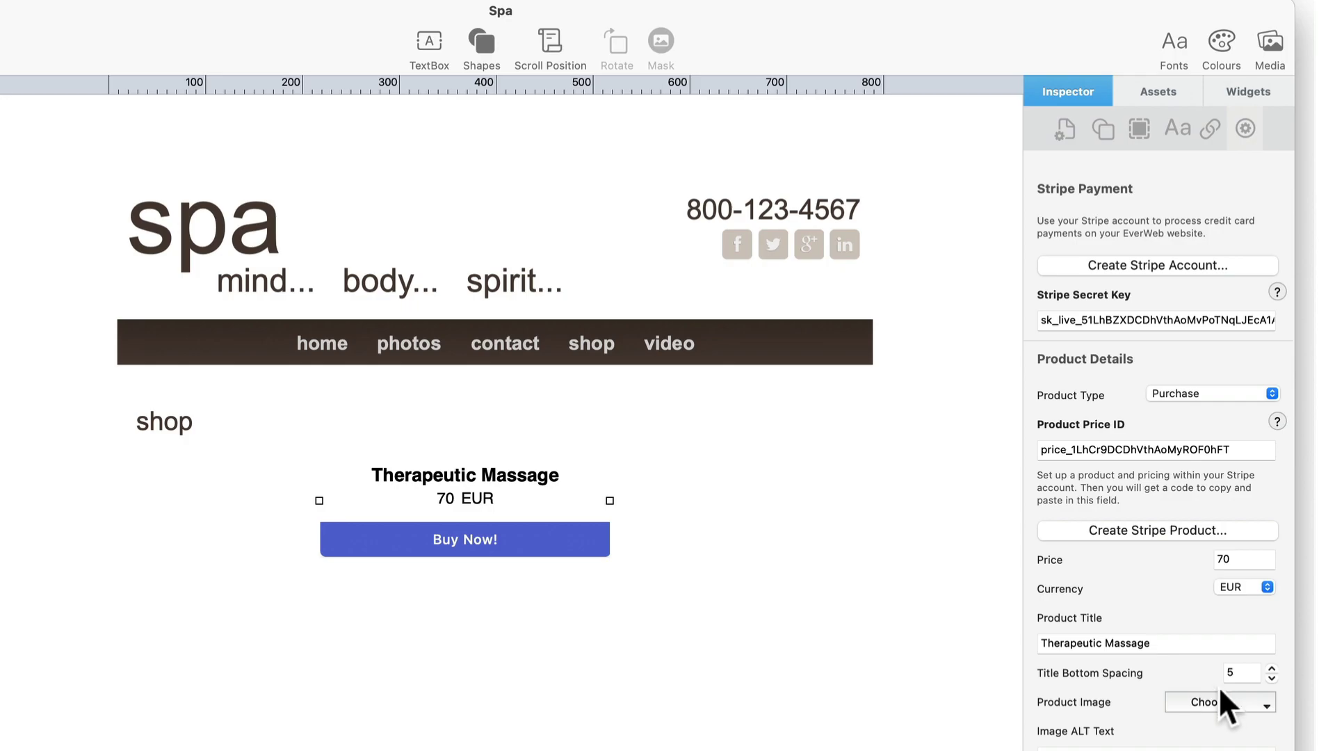
{"action": "left_click", "coordinate": [1262, 696]}
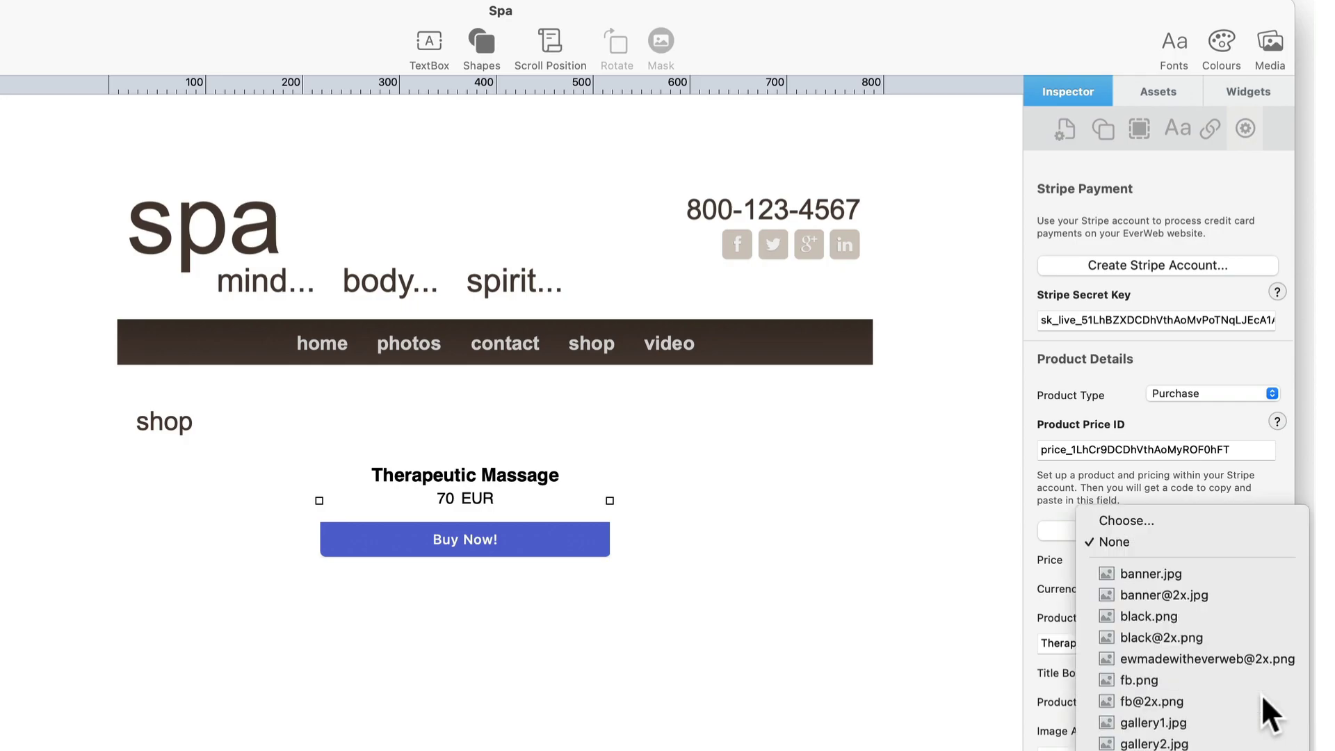
- Use massage.png at width 175 with alt text 'Therapeutic Massage at The Spa'
{"action": "left_click", "coordinate": [1262, 694]}
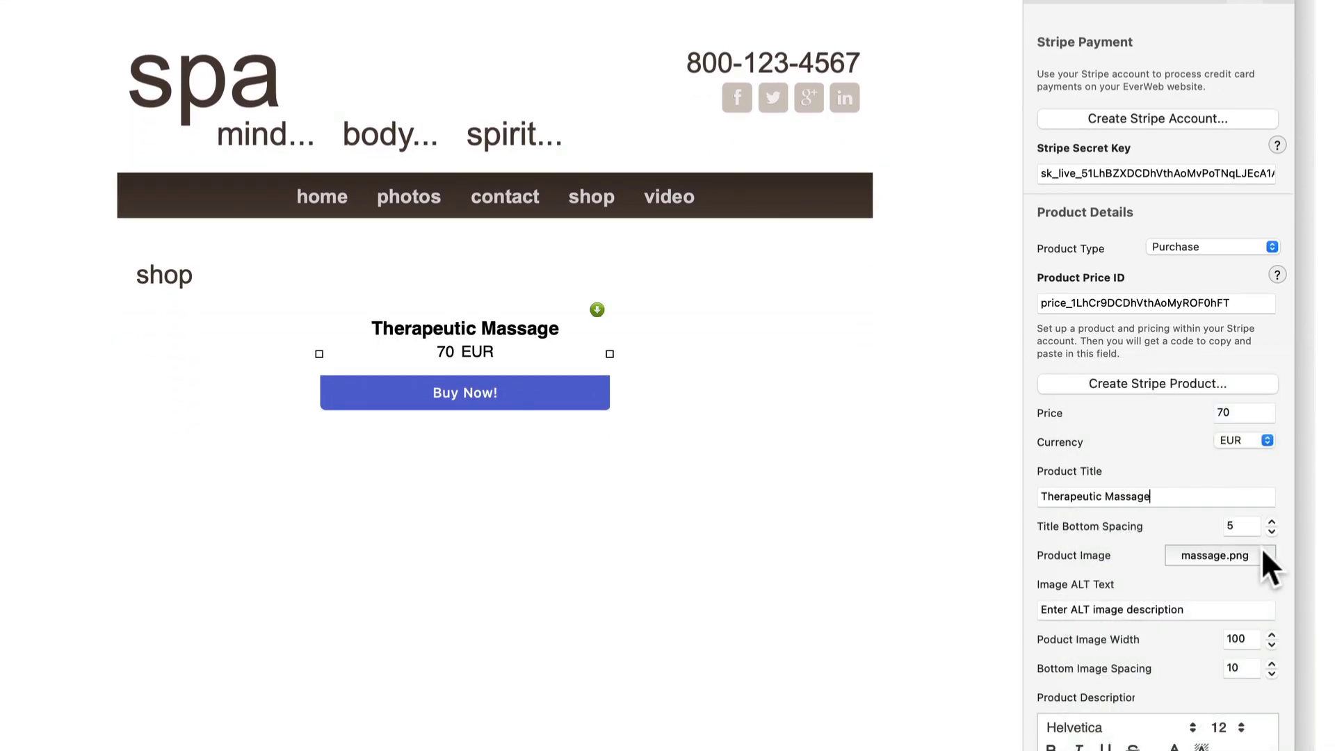
{"action": "double_click", "coordinate": [1251, 636]}
{"action": "type", "text": "175"}
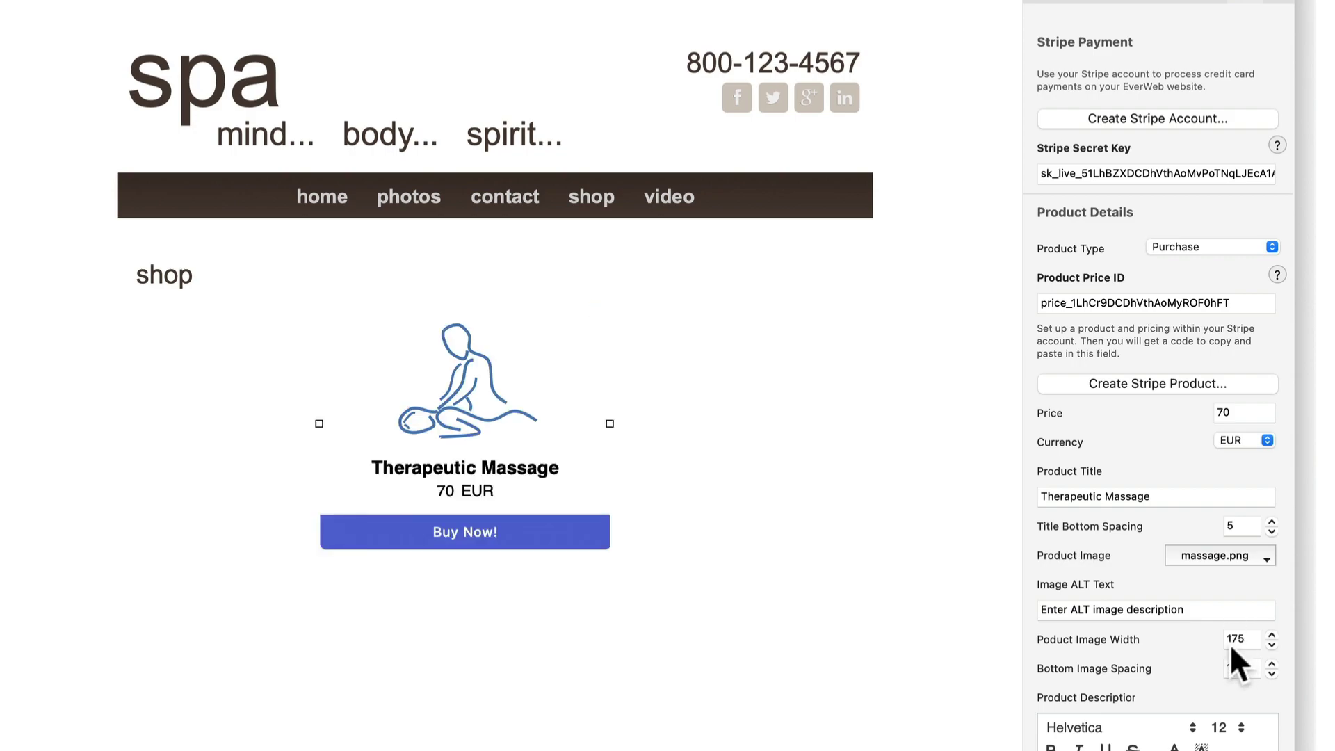
{"action": "left_click", "coordinate": [1208, 608]}
{"action": "type", "text": "Thera"}
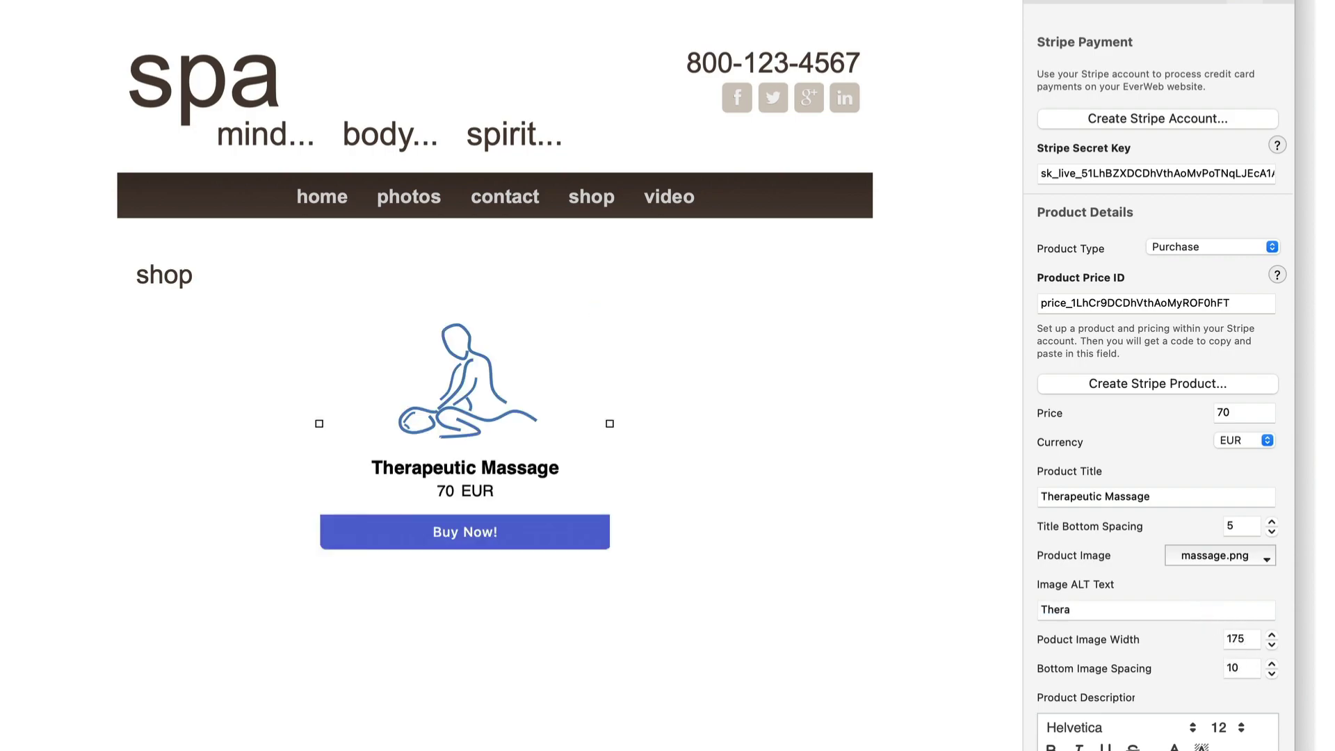
{"action": "type", "text": "peutic Massage at The Spa"}
{"action": "key", "text": "Return"}
- Paste the one-hour therapeutic massage text into the Product Description
{"action": "scroll", "coordinate": [1159, 382], "scroll_direction": "down", "scroll_amount": 2}
{"action": "scroll", "coordinate": [1159, 382], "scroll_direction": "down", "scroll_amount": 5}
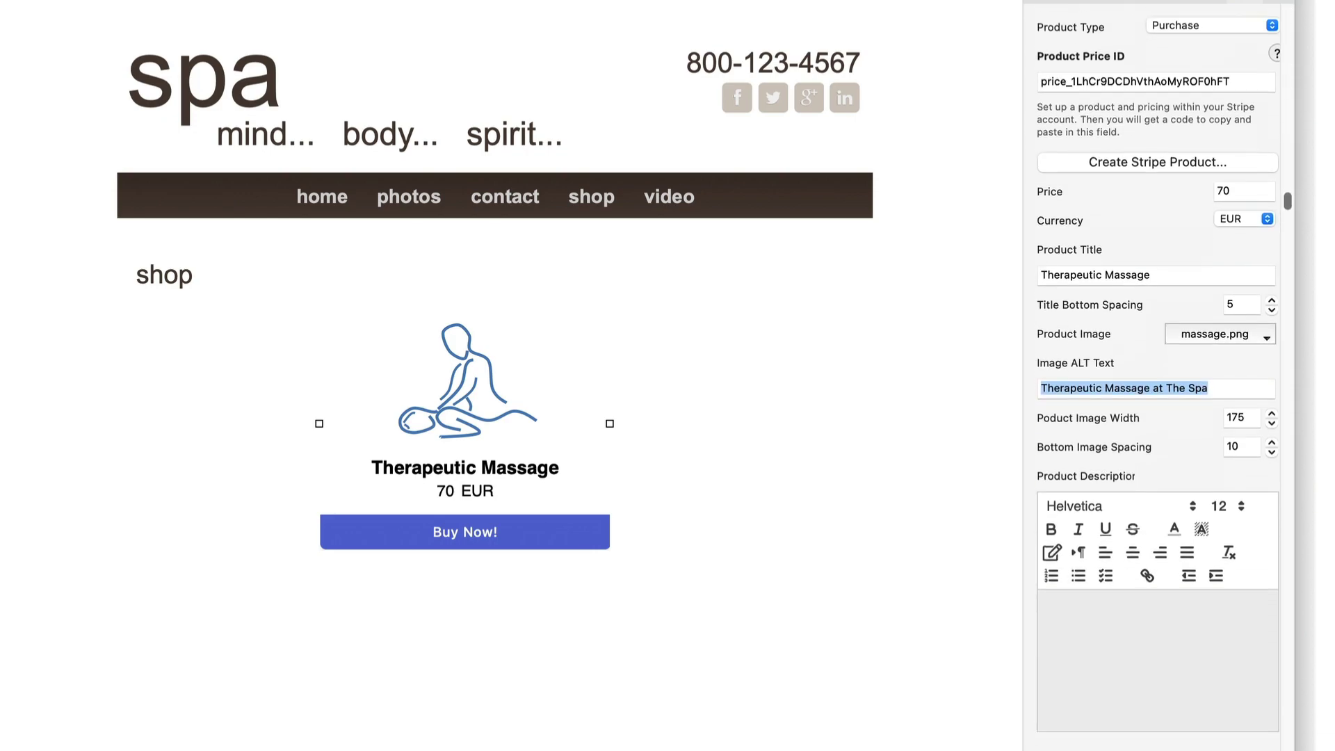
{"action": "type", "text": "Enjoy a one hour therapeutic massage in our luxurious Wellness Center at The Spa! We have everything you could want to enjoy your stay!"}
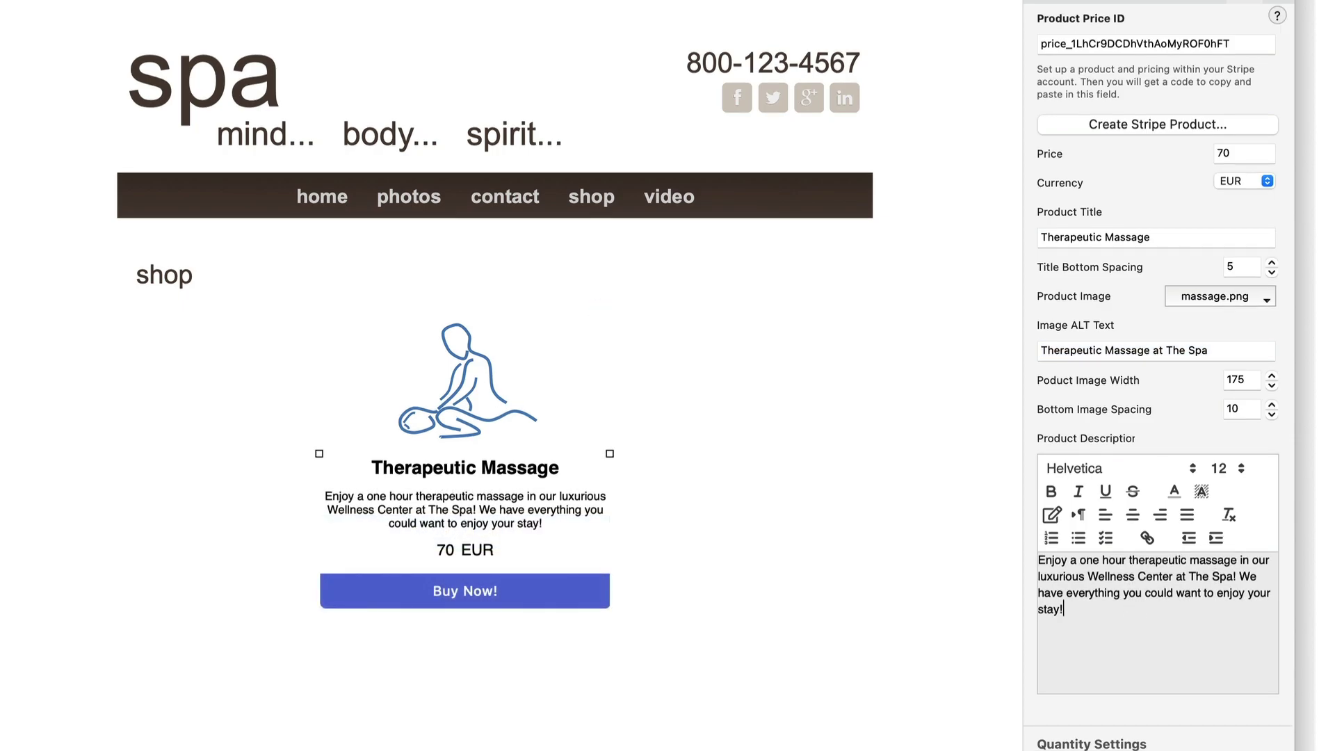
{"action": "scroll", "coordinate": [1094, 608], "scroll_direction": "down", "scroll_amount": 6}
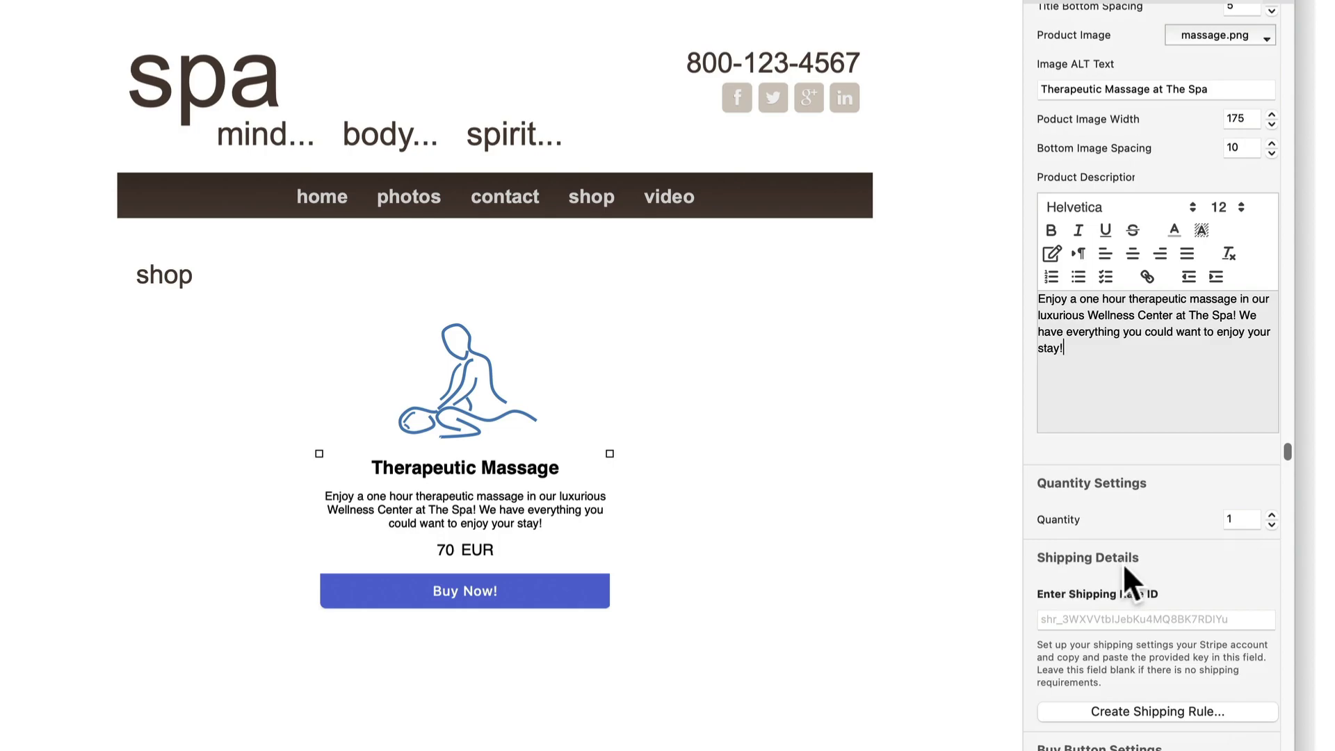
{"action": "scroll", "coordinate": [1125, 565], "scroll_direction": "down", "scroll_amount": 2}
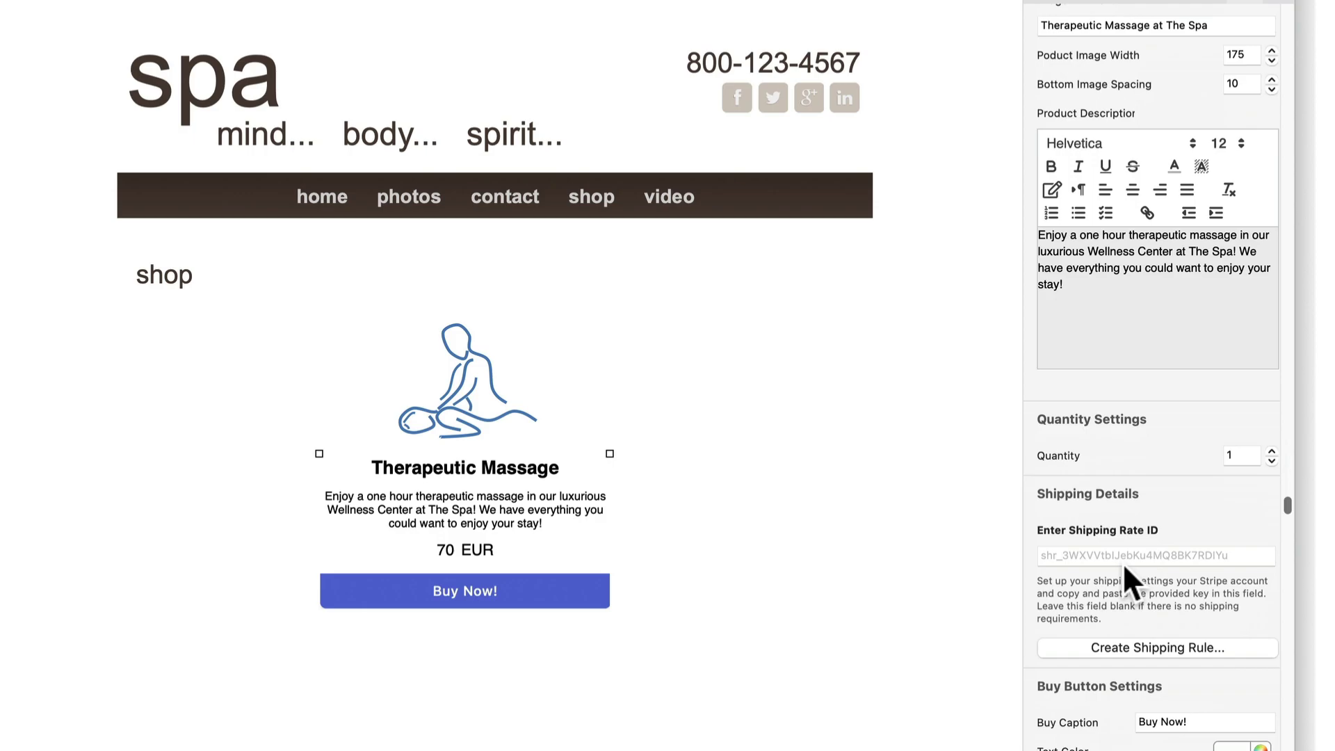
{"action": "scroll", "coordinate": [1122, 562], "scroll_direction": "down", "scroll_amount": 3}
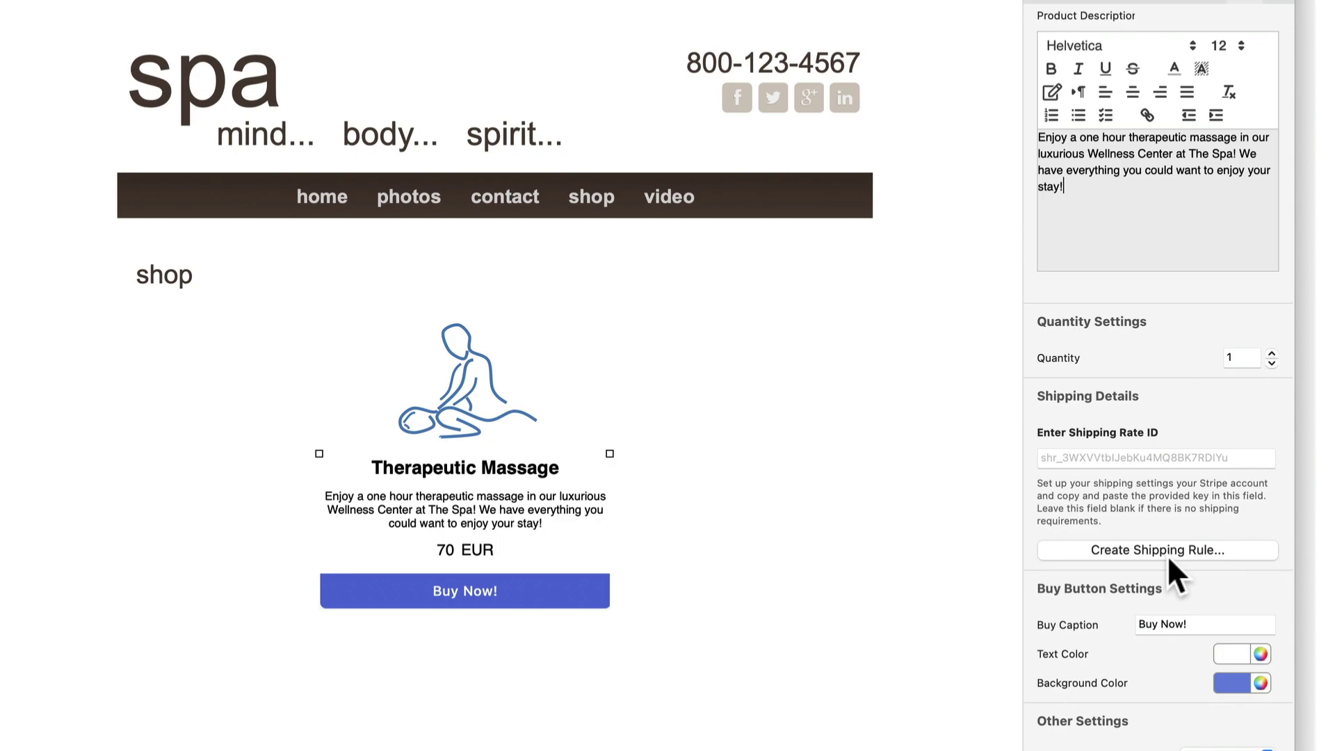
{"action": "scroll", "coordinate": [1181, 669], "scroll_direction": "down", "scroll_amount": 2}
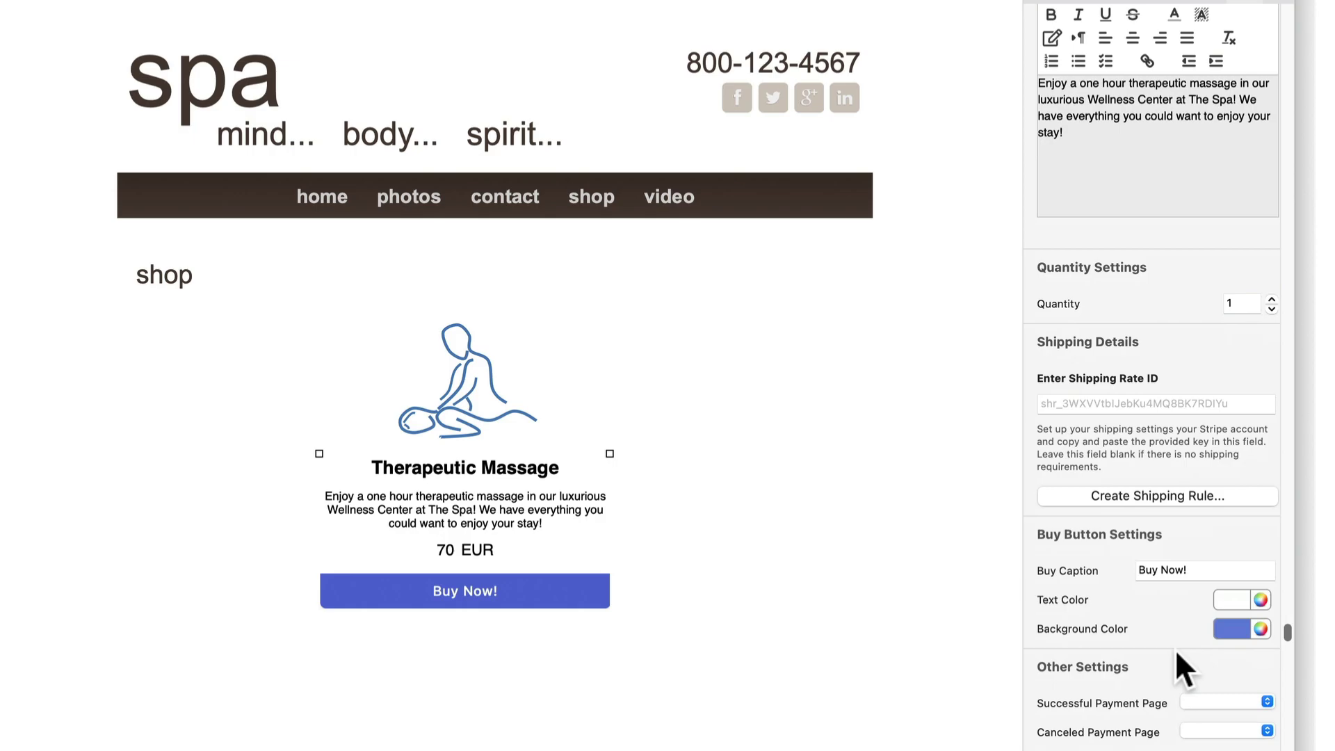
- Choose Thank You as Successful Payment Page and Cancel as Canceled Payment Page
{"action": "scroll", "coordinate": [1176, 654], "scroll_direction": "down", "scroll_amount": 6}
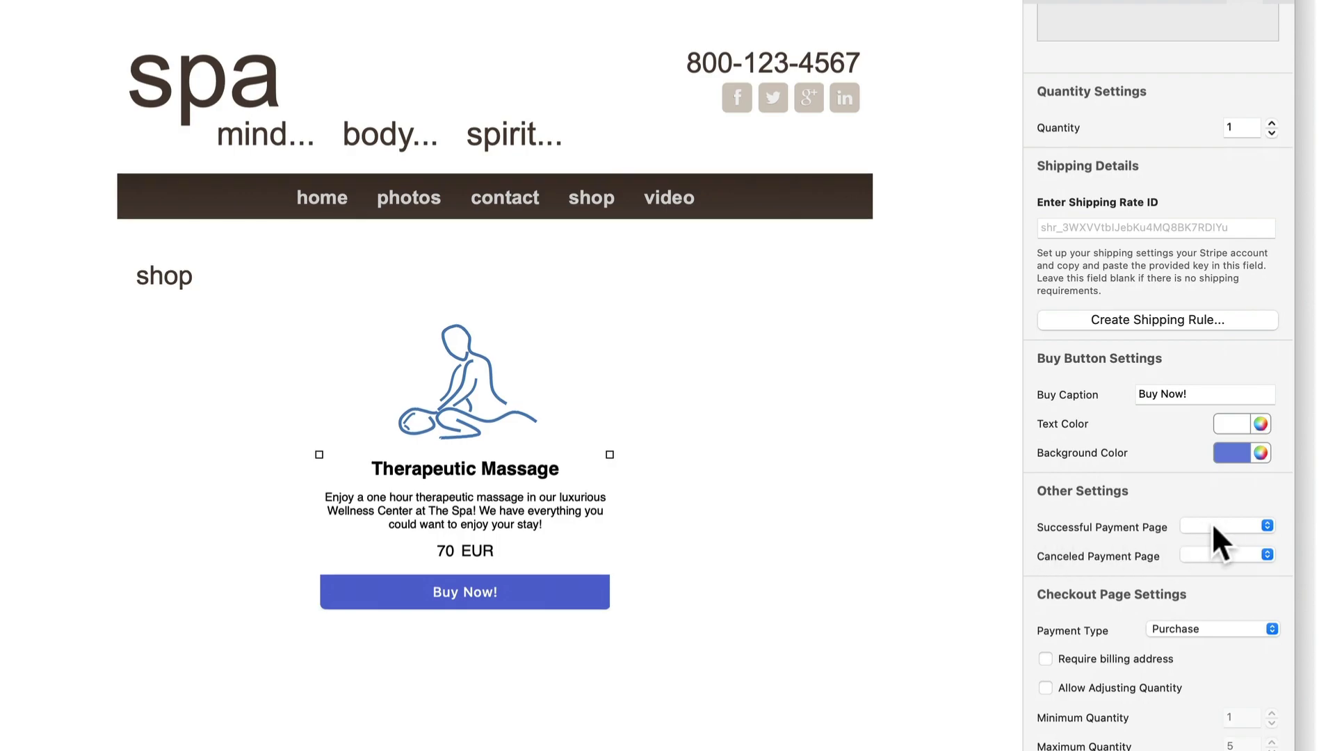
{"action": "left_click", "coordinate": [1265, 525]}
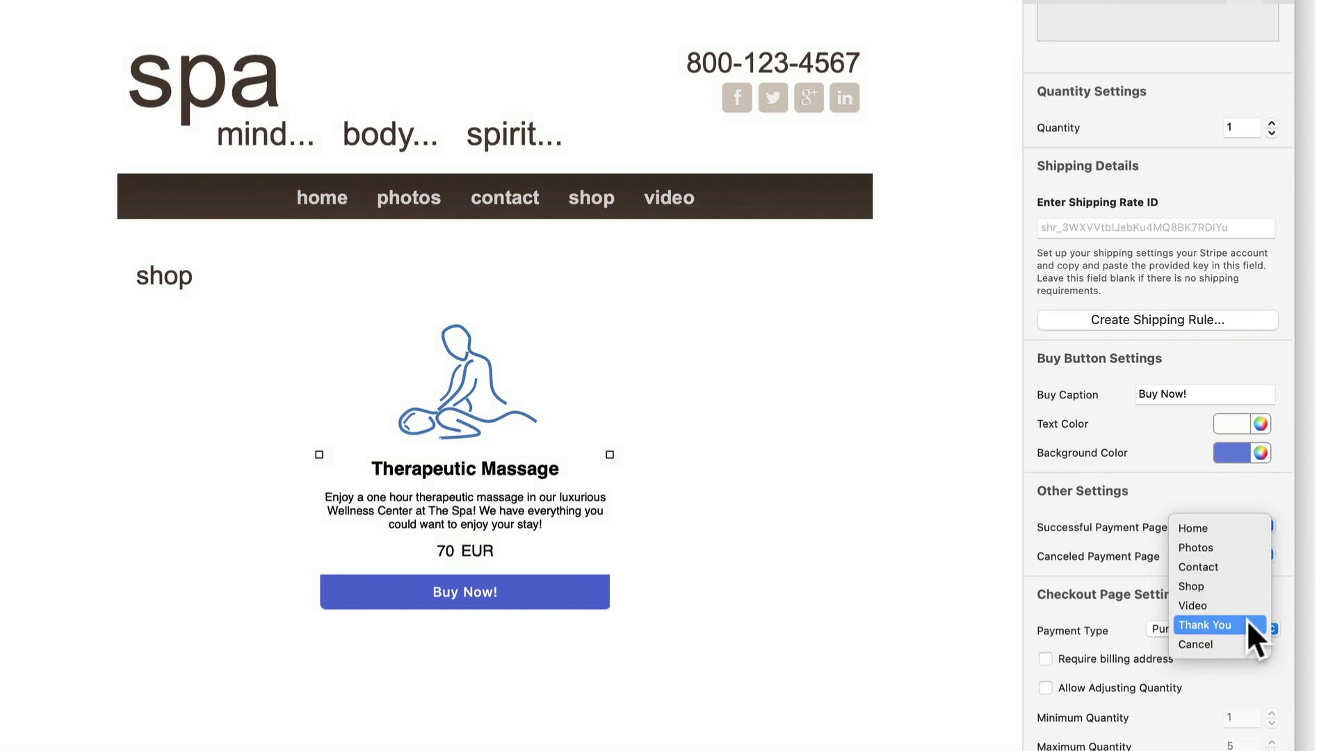
{"action": "left_click", "coordinate": [1246, 624]}
{"action": "left_click", "coordinate": [1266, 553]}
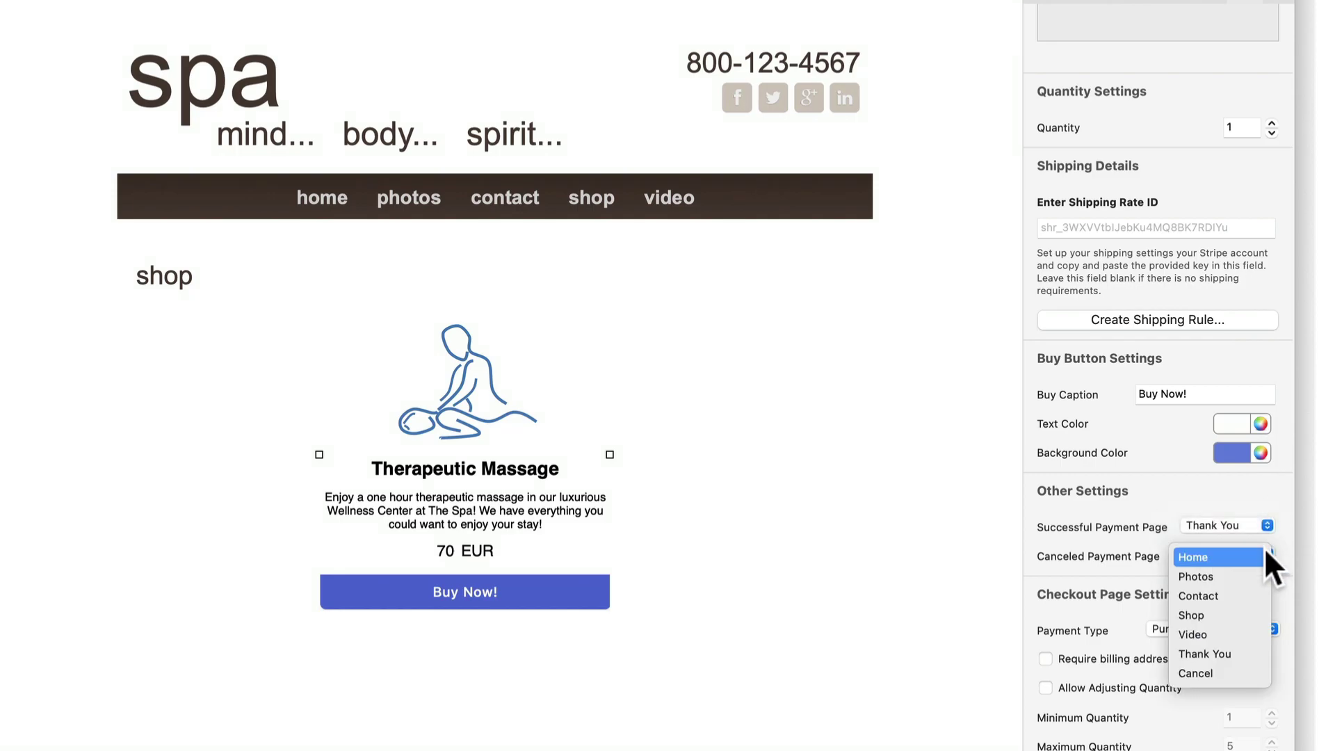
{"action": "left_click", "coordinate": [1233, 672]}
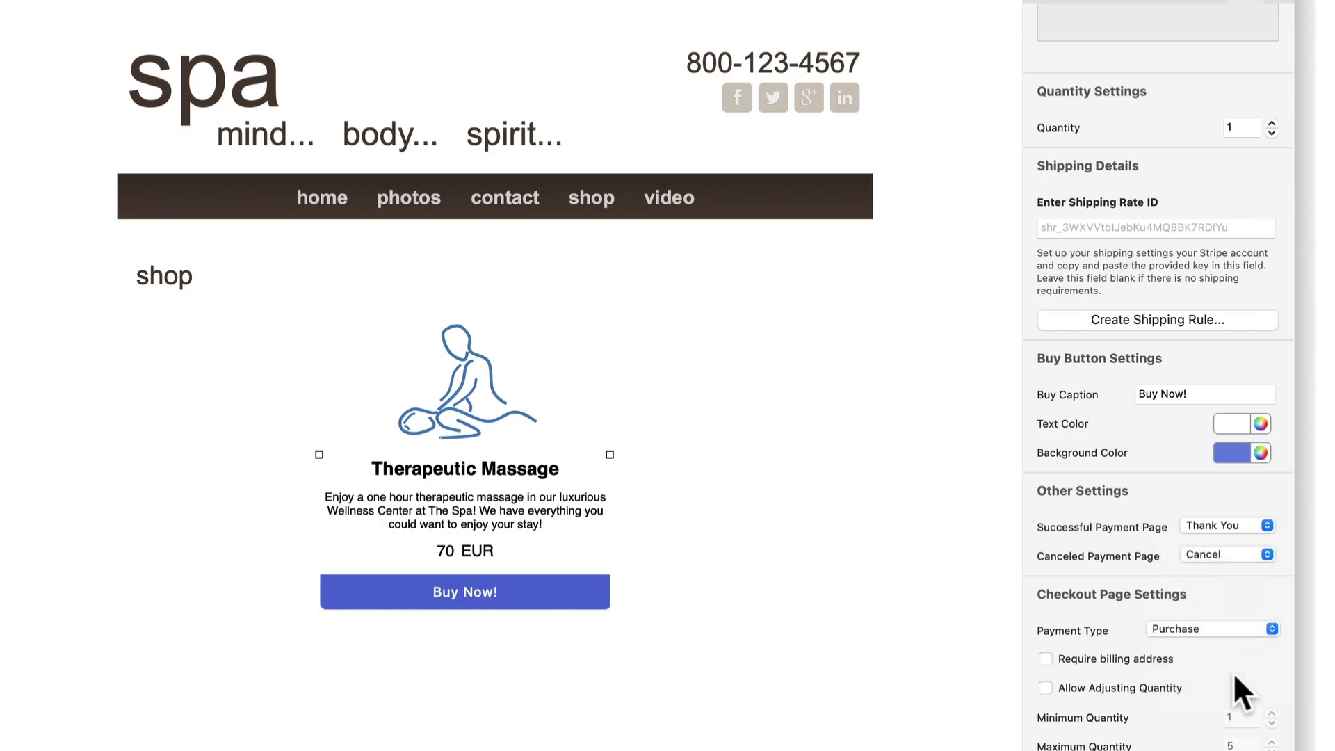
- Show the checkout Payment Type options: Purchase, Book and Donate
{"action": "left_click", "coordinate": [1272, 629]}
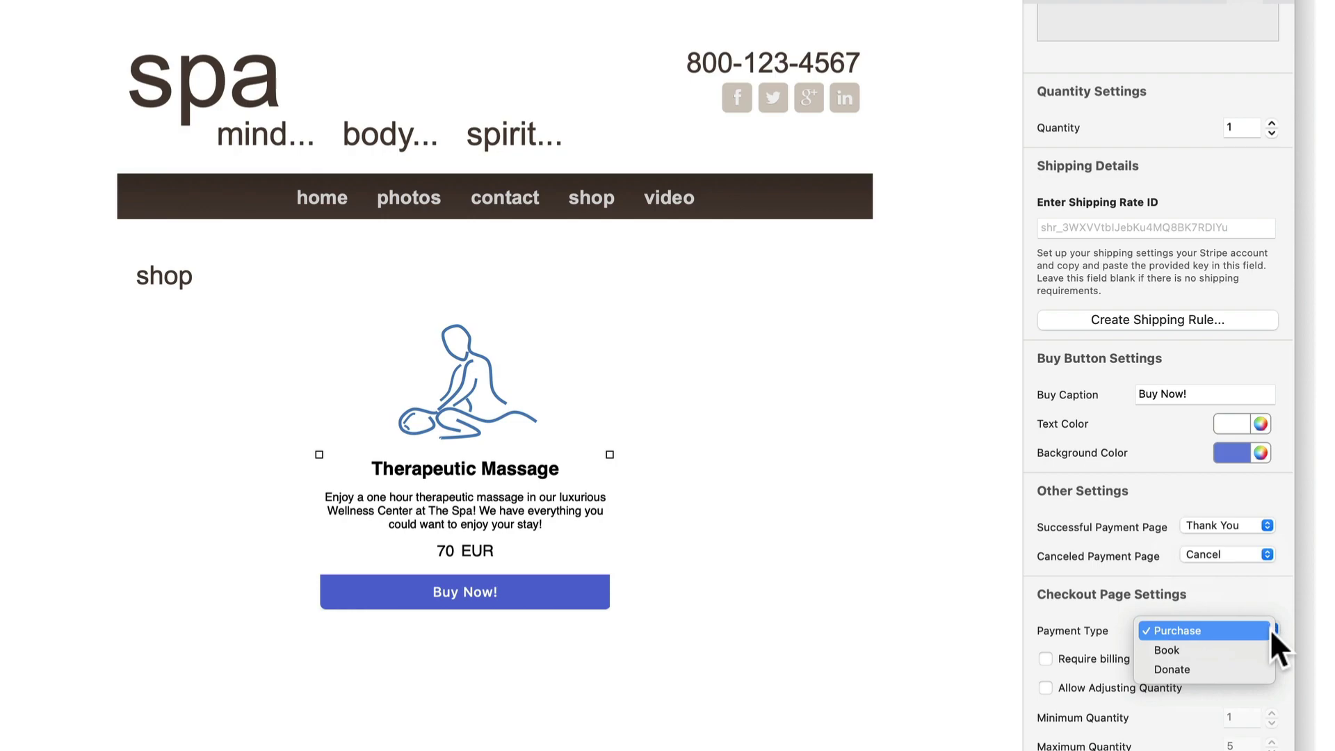